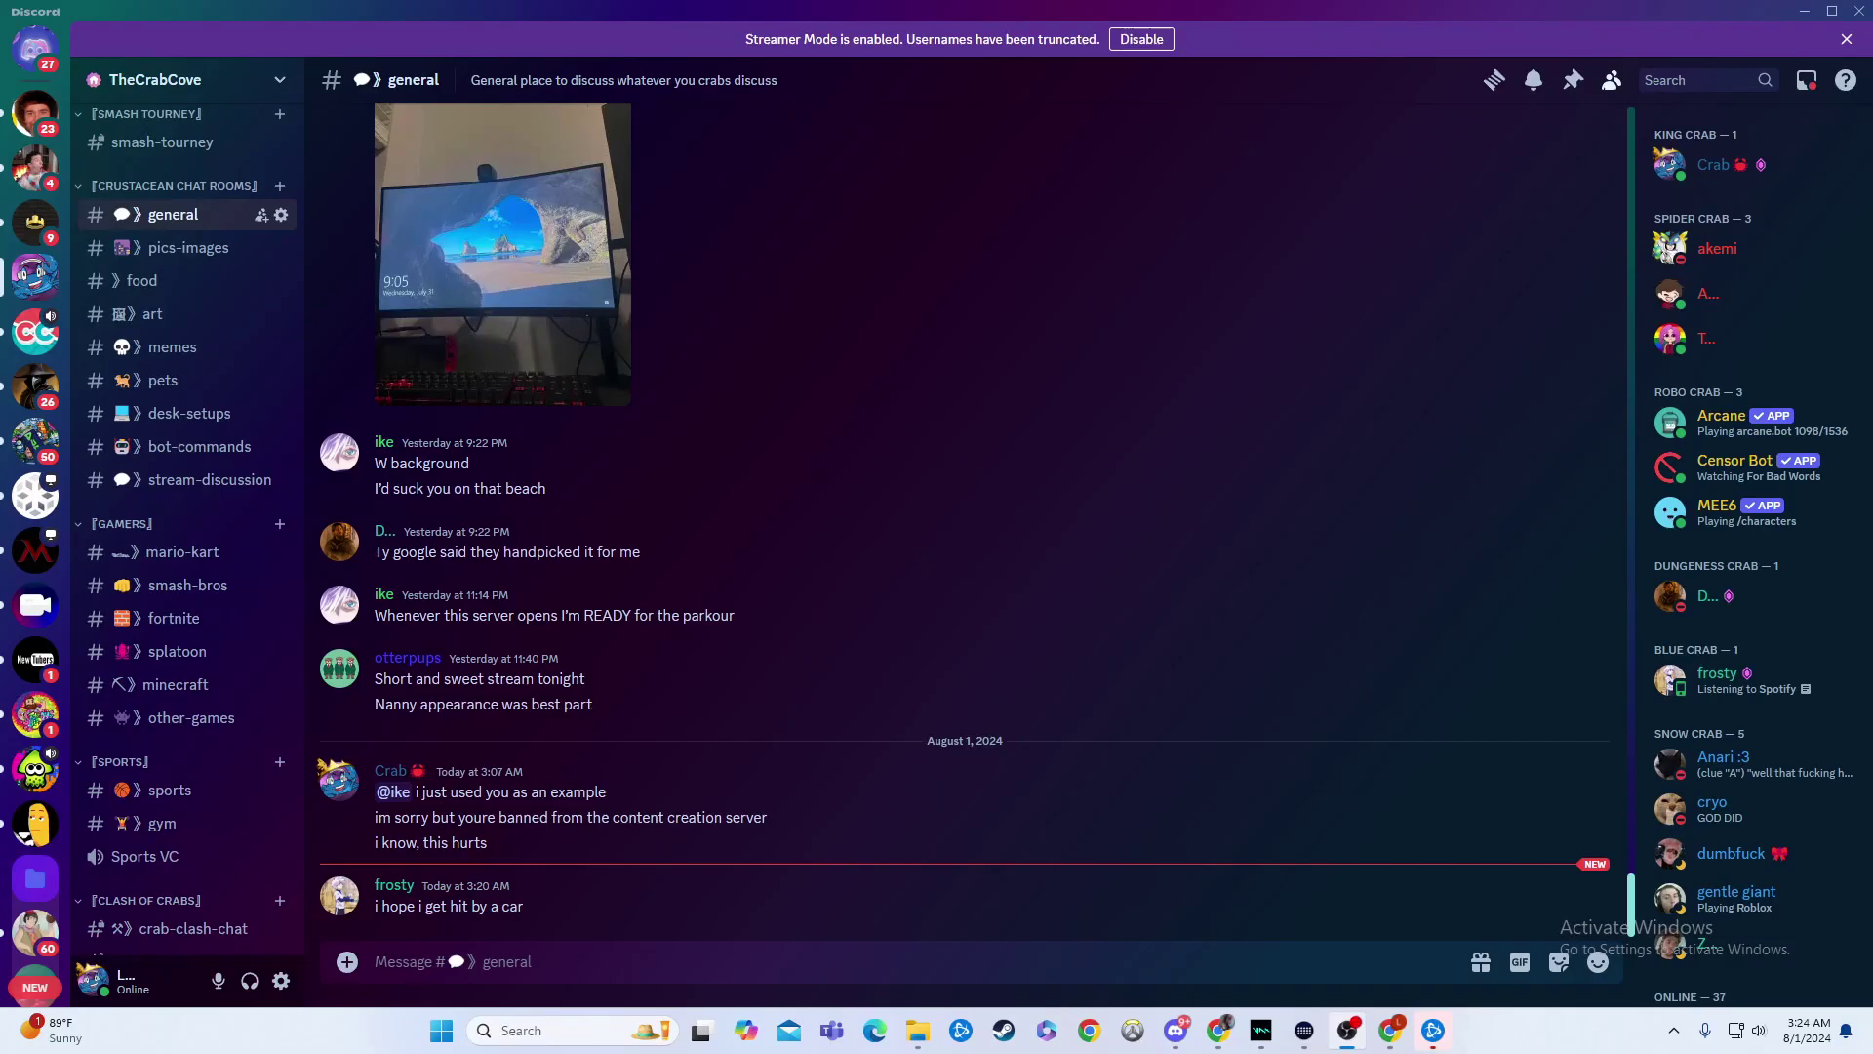
Reach TheCrabCove's Server Settings and go to its Roles page
{"action": "left_click", "coordinate": [1378, 235]}
{"action": "left_click", "coordinate": [161, 79]}
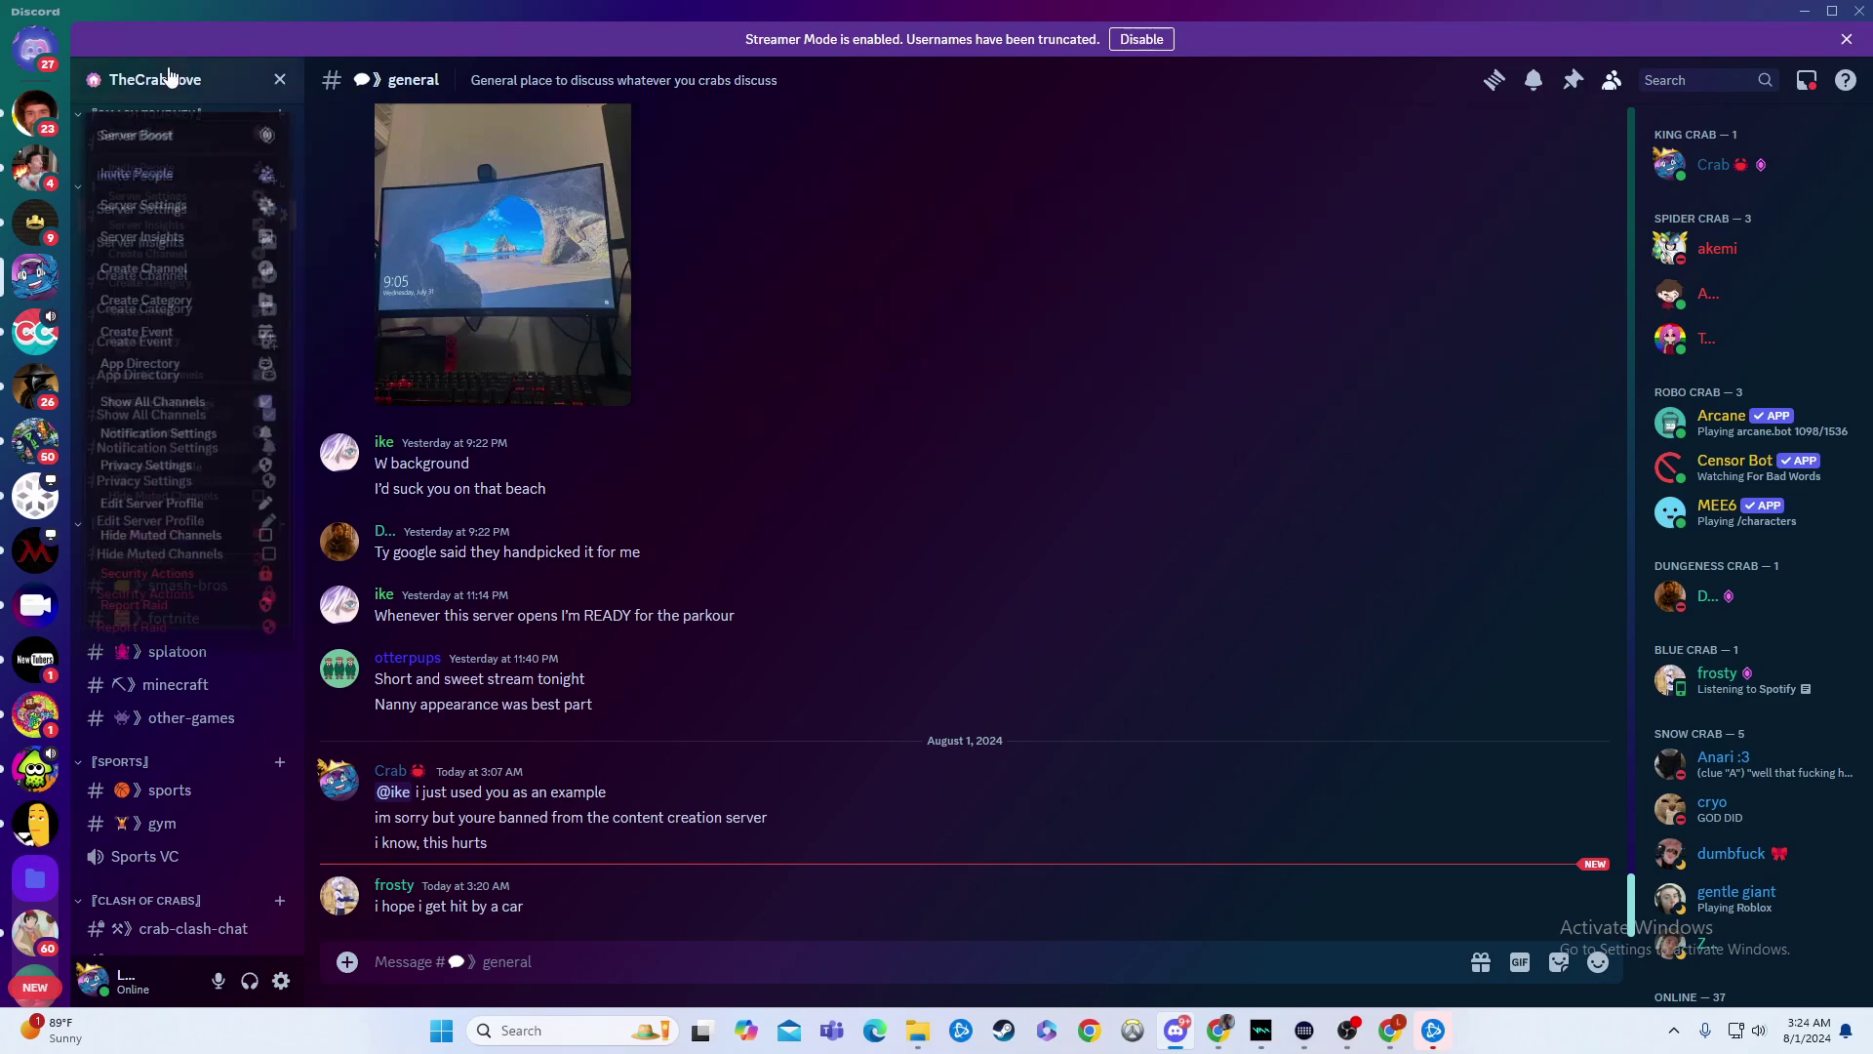
{"action": "left_click", "coordinate": [128, 209]}
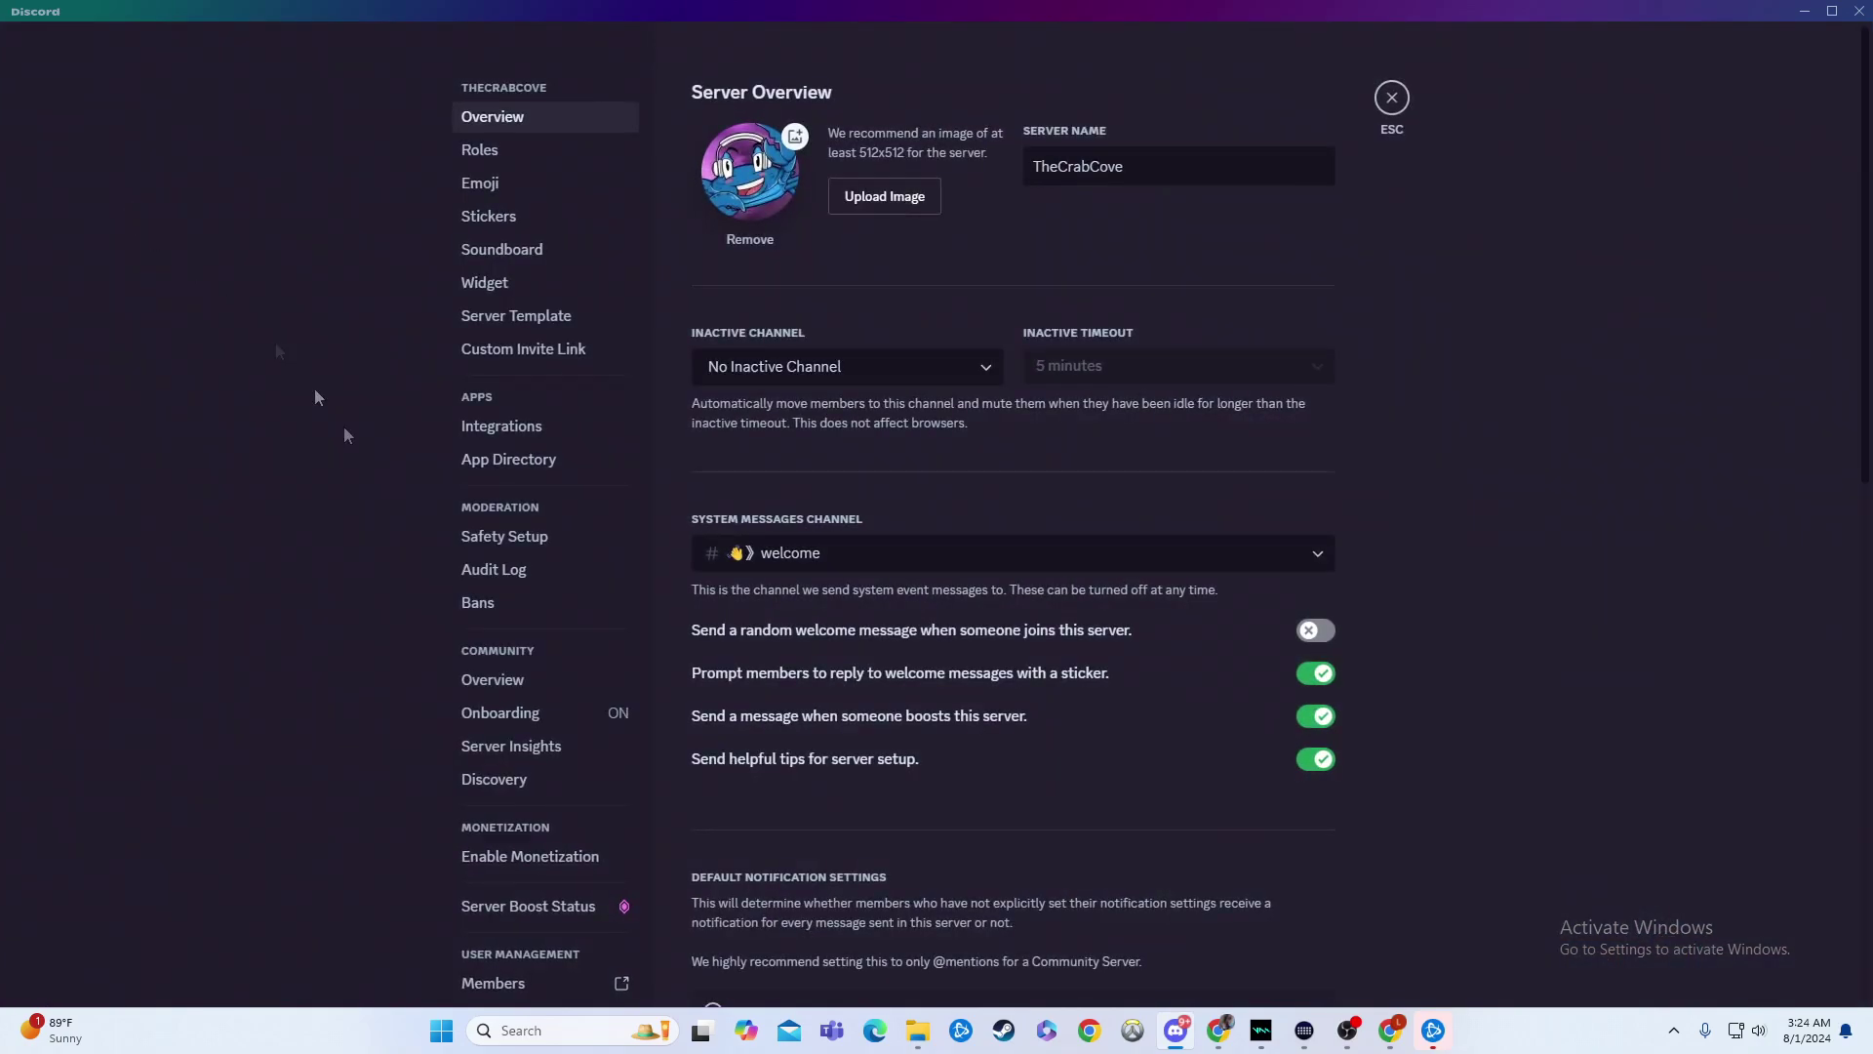
{"action": "left_click", "coordinate": [531, 152]}
{"action": "mouse_move", "coordinate": [790, 477]}
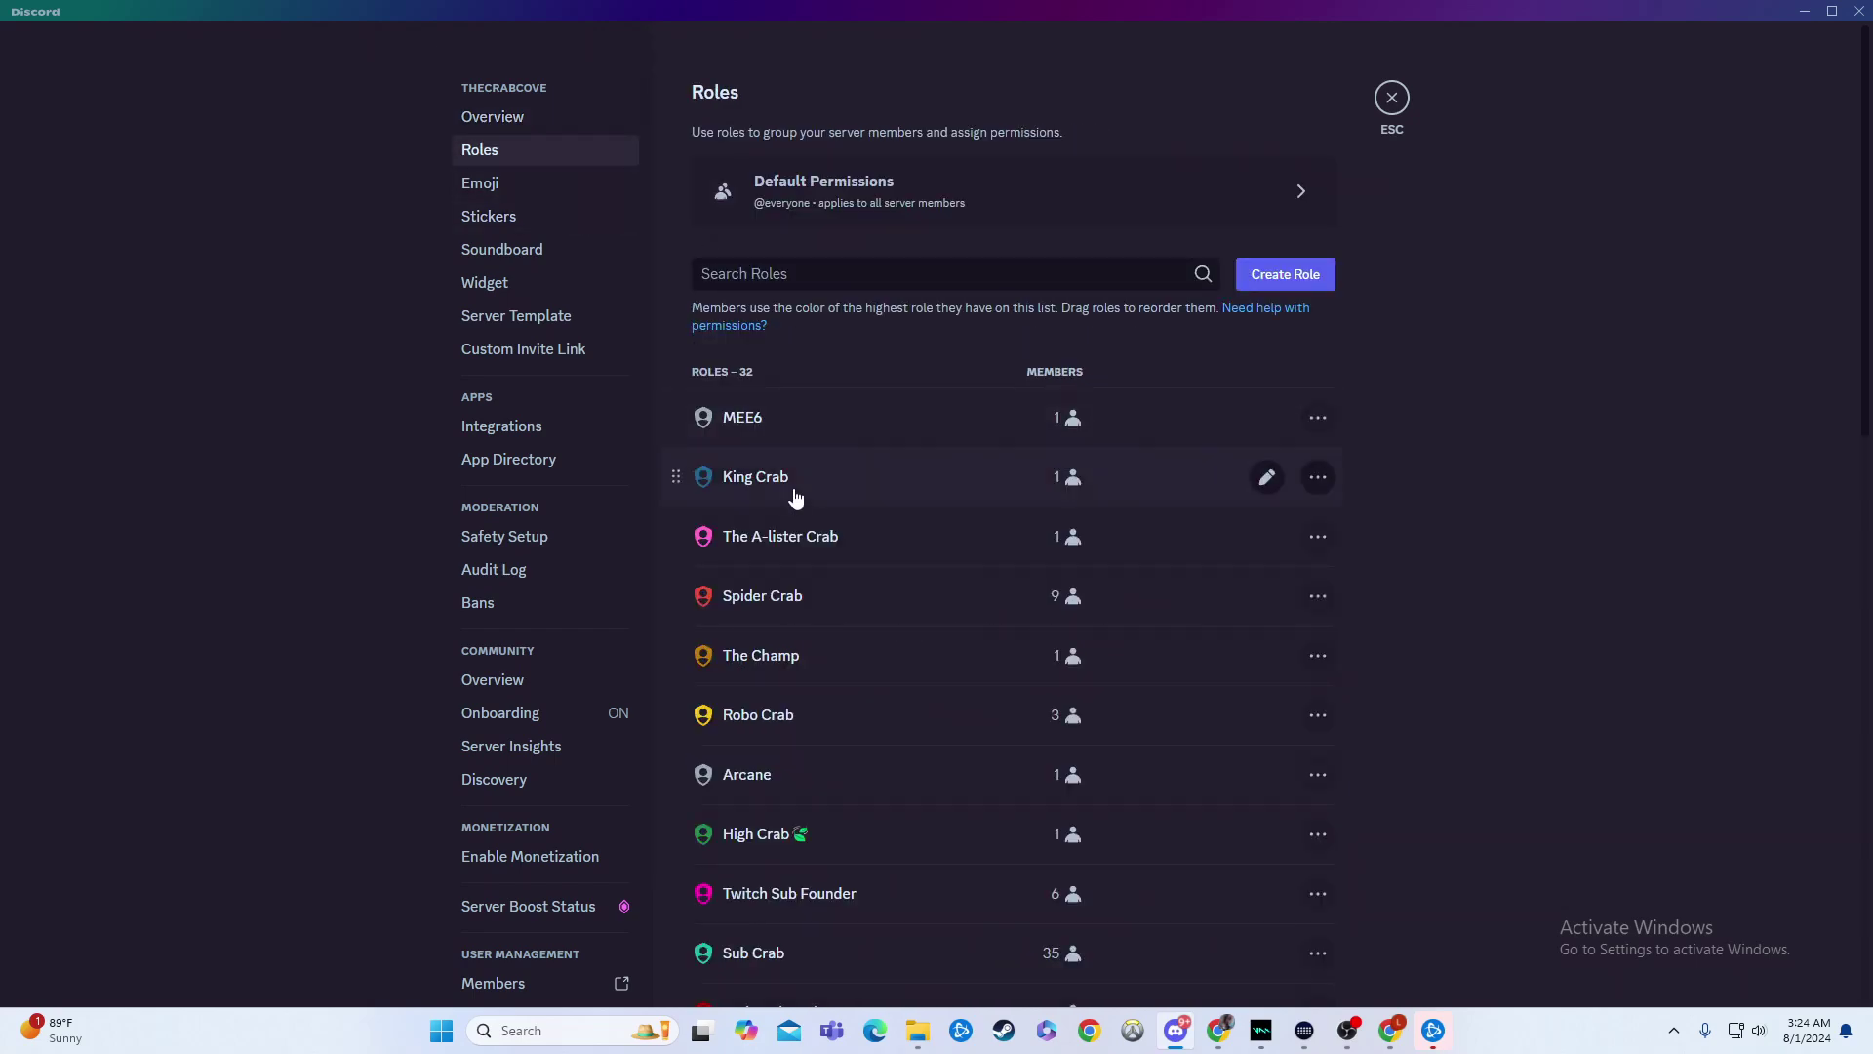
Toggle King Crab's 'Display role members separately' off and back on, then move to The A-lister Crab
{"action": "left_click", "coordinate": [1286, 494]}
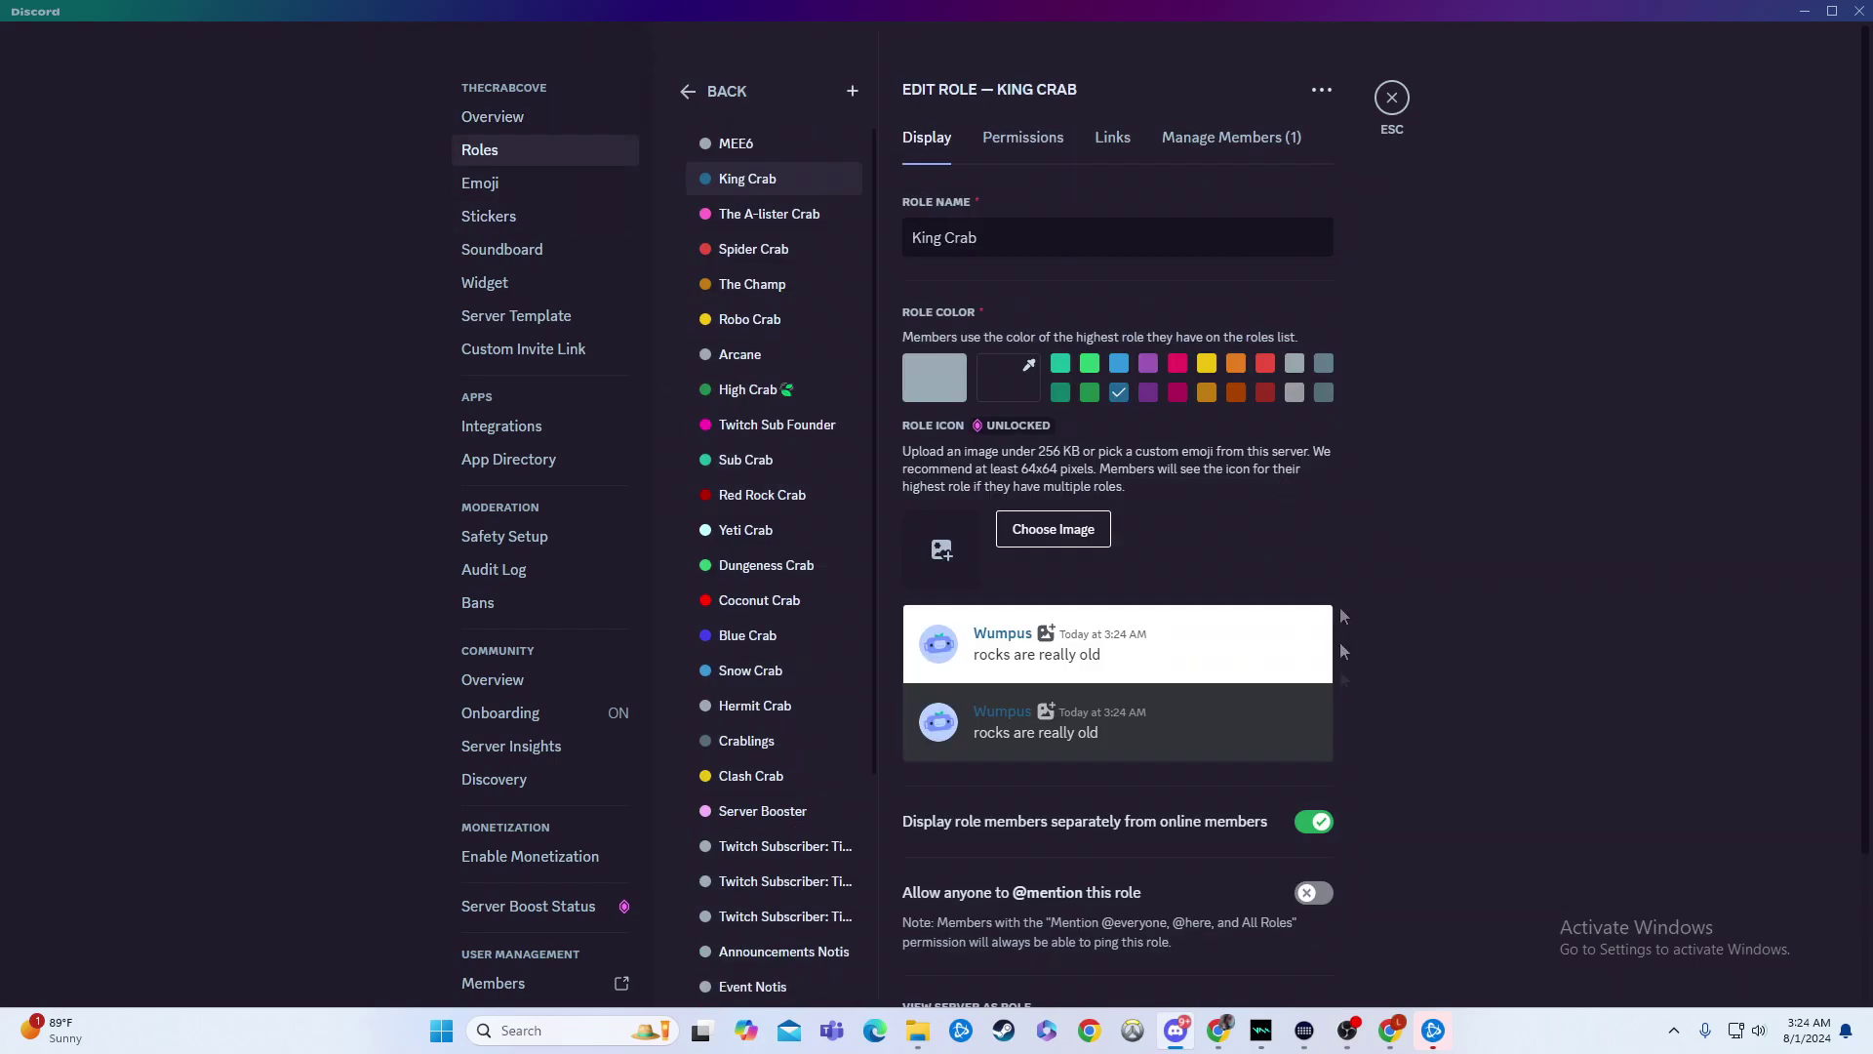
{"action": "left_click", "coordinate": [1312, 822]}
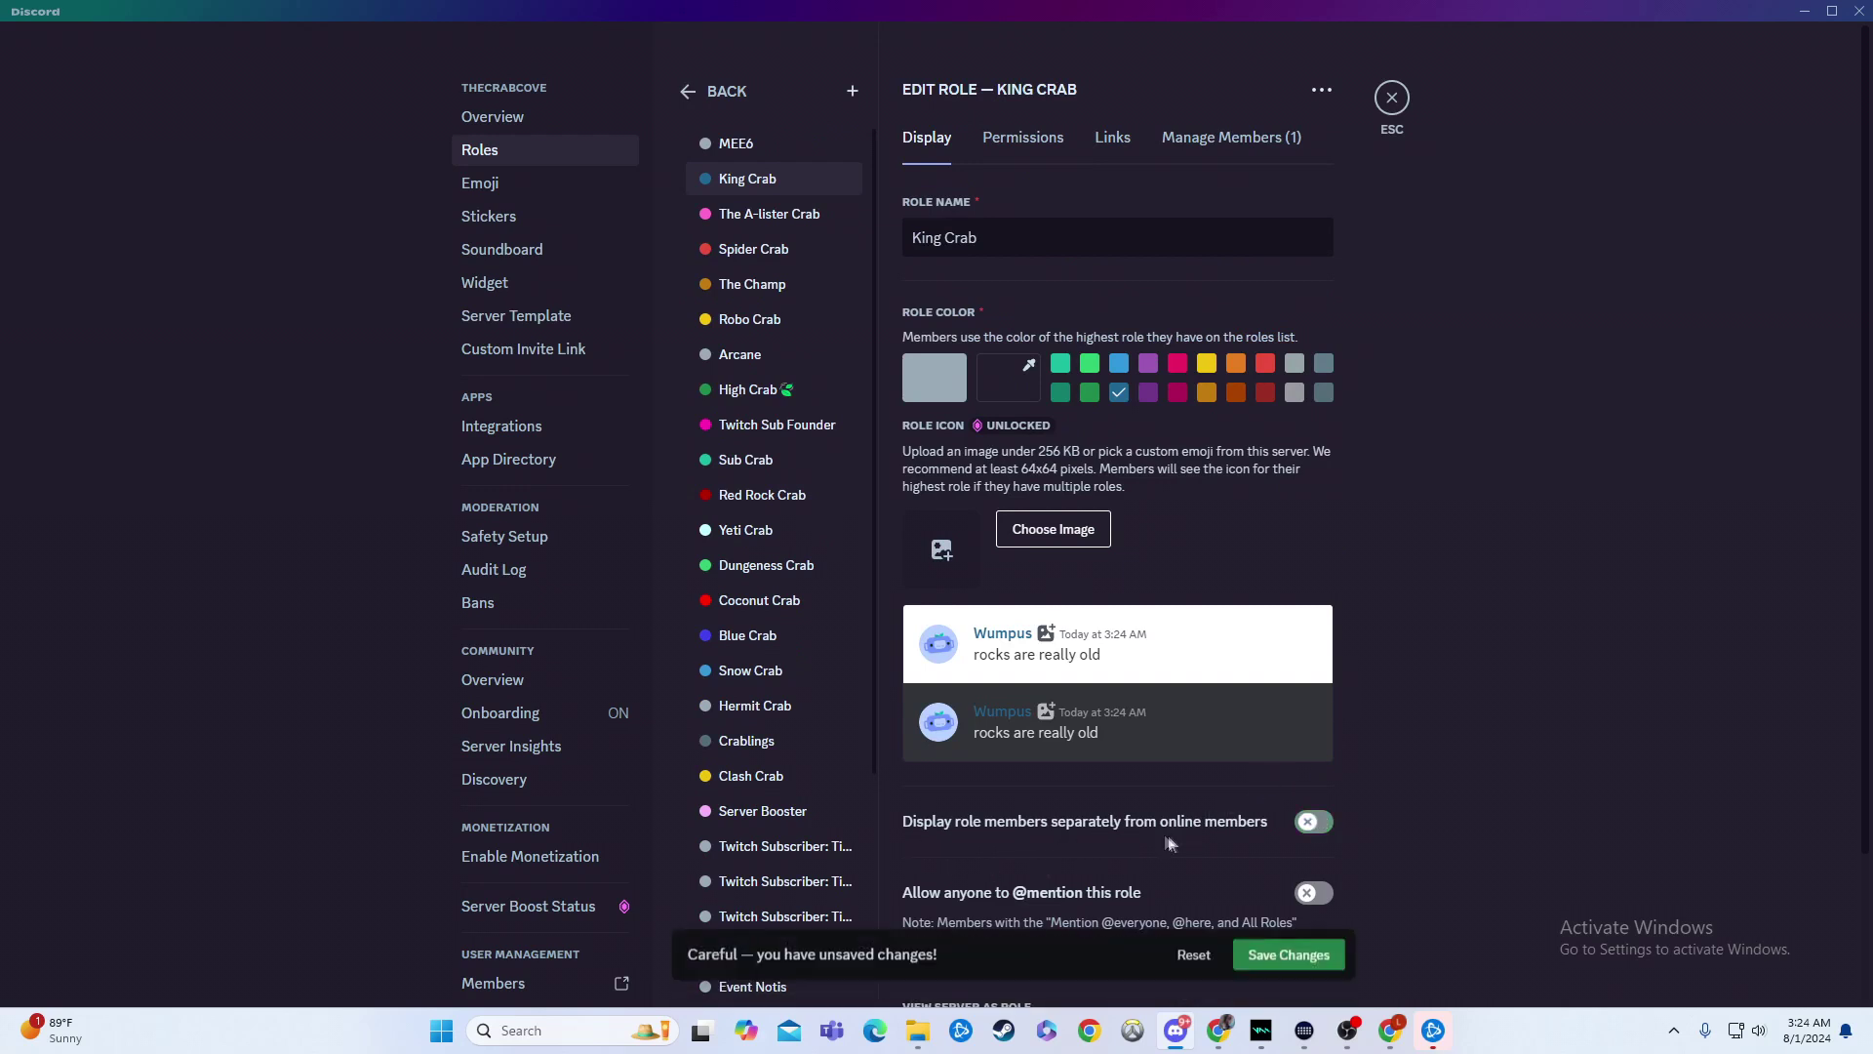
{"action": "left_click", "coordinate": [1312, 822]}
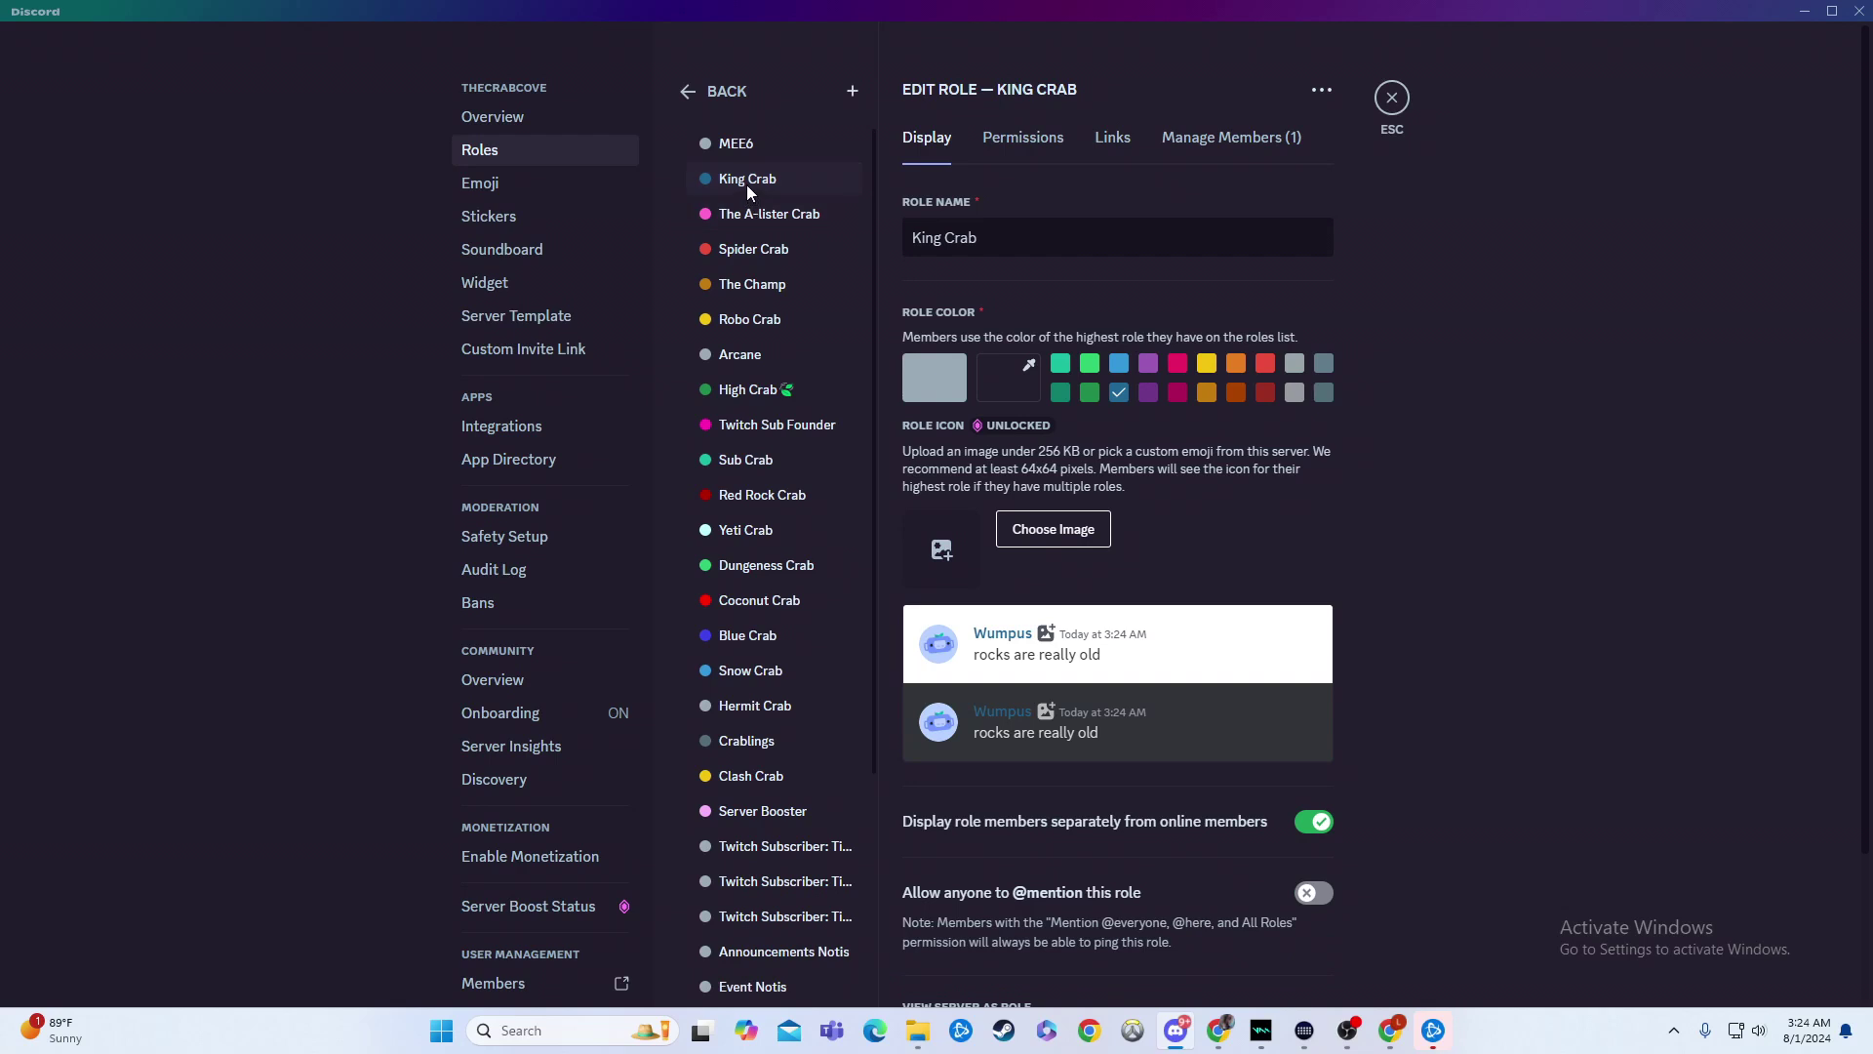
{"action": "left_click", "coordinate": [713, 217]}
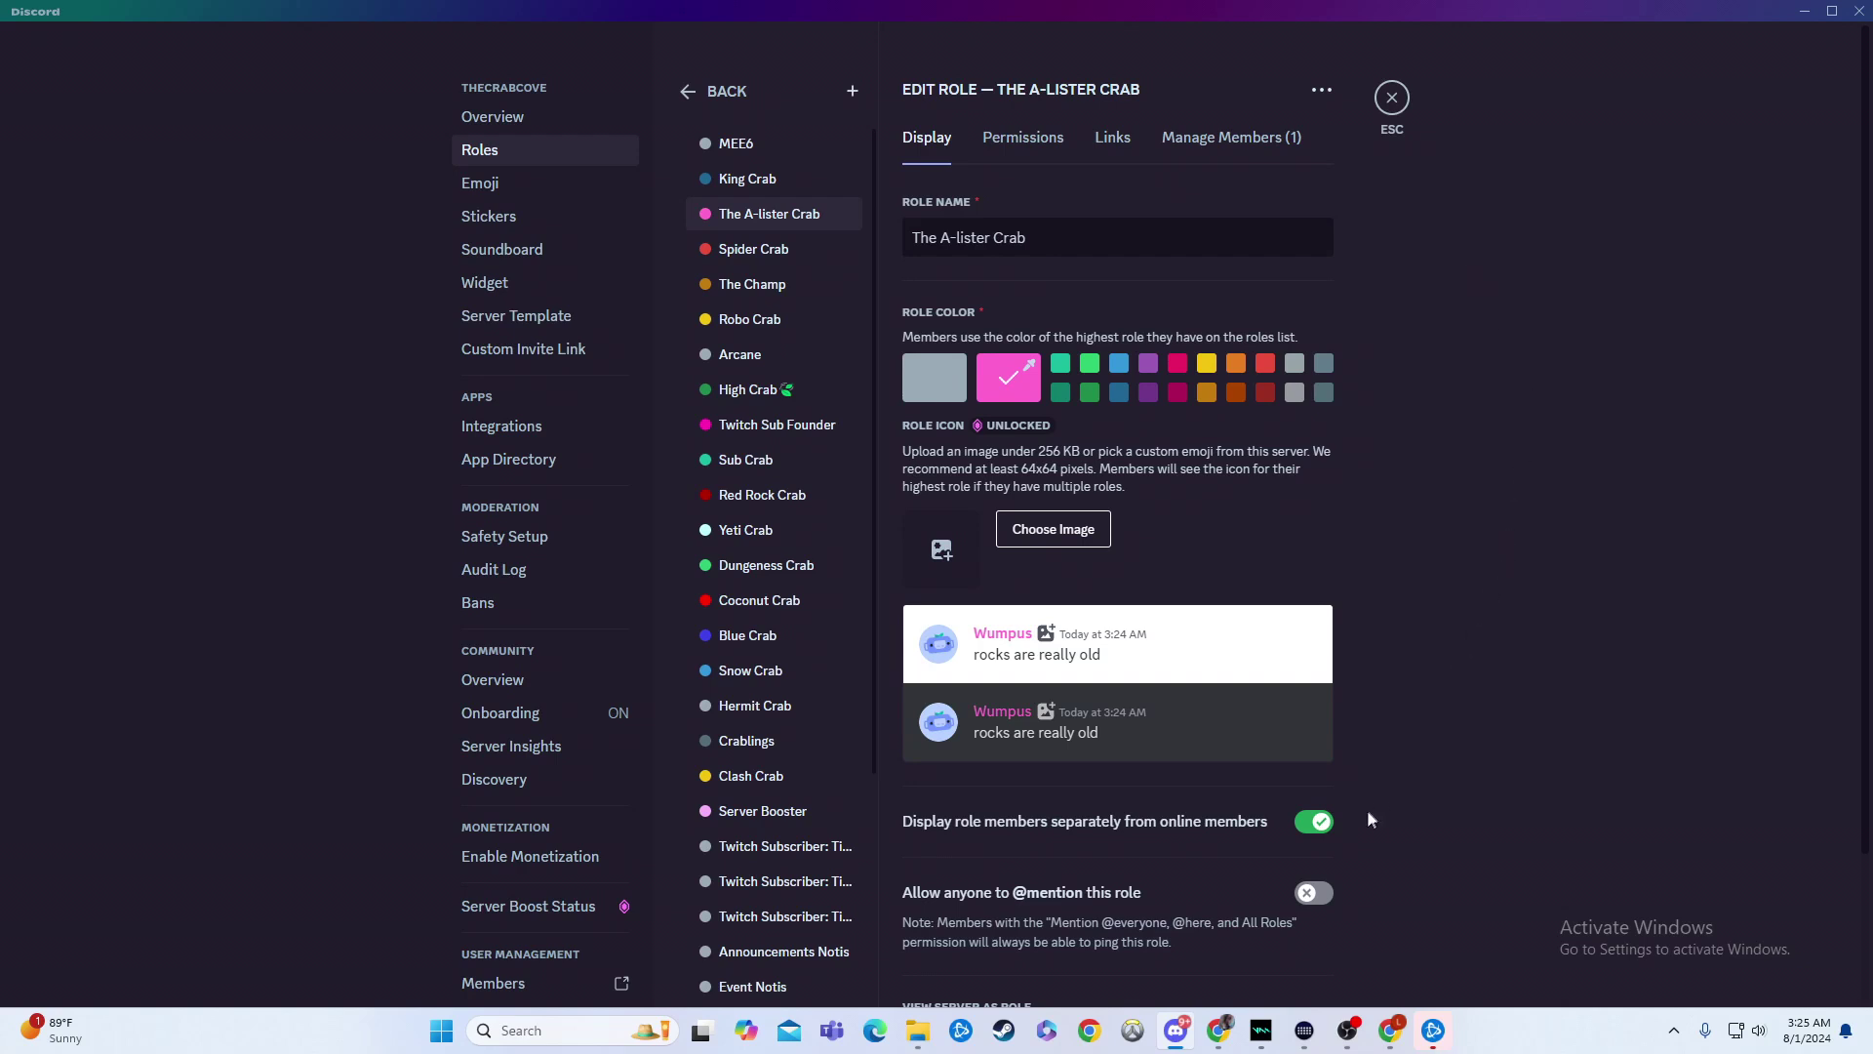
View the Spider Crab role's settings, confirming its members display separately
{"action": "left_click", "coordinate": [776, 261]}
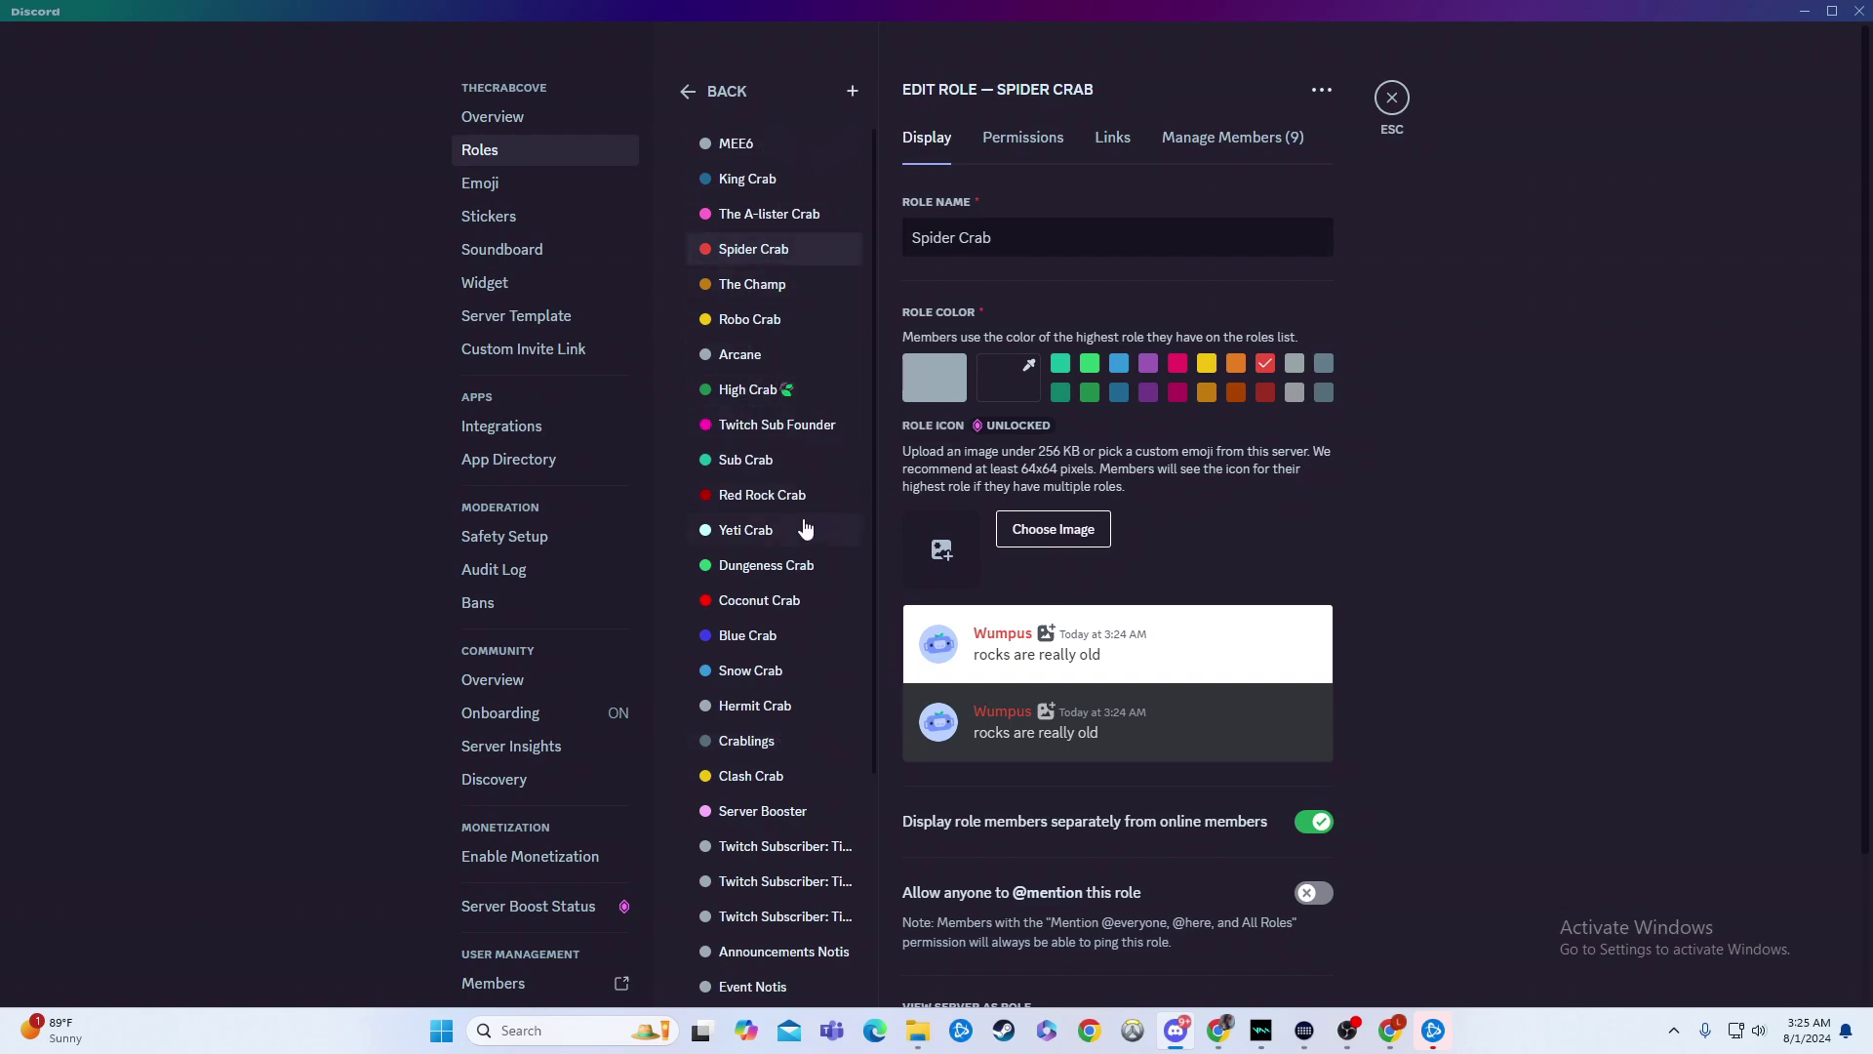
{"action": "scroll", "coordinate": [768, 846], "scroll_direction": "down", "scroll_amount": 5}
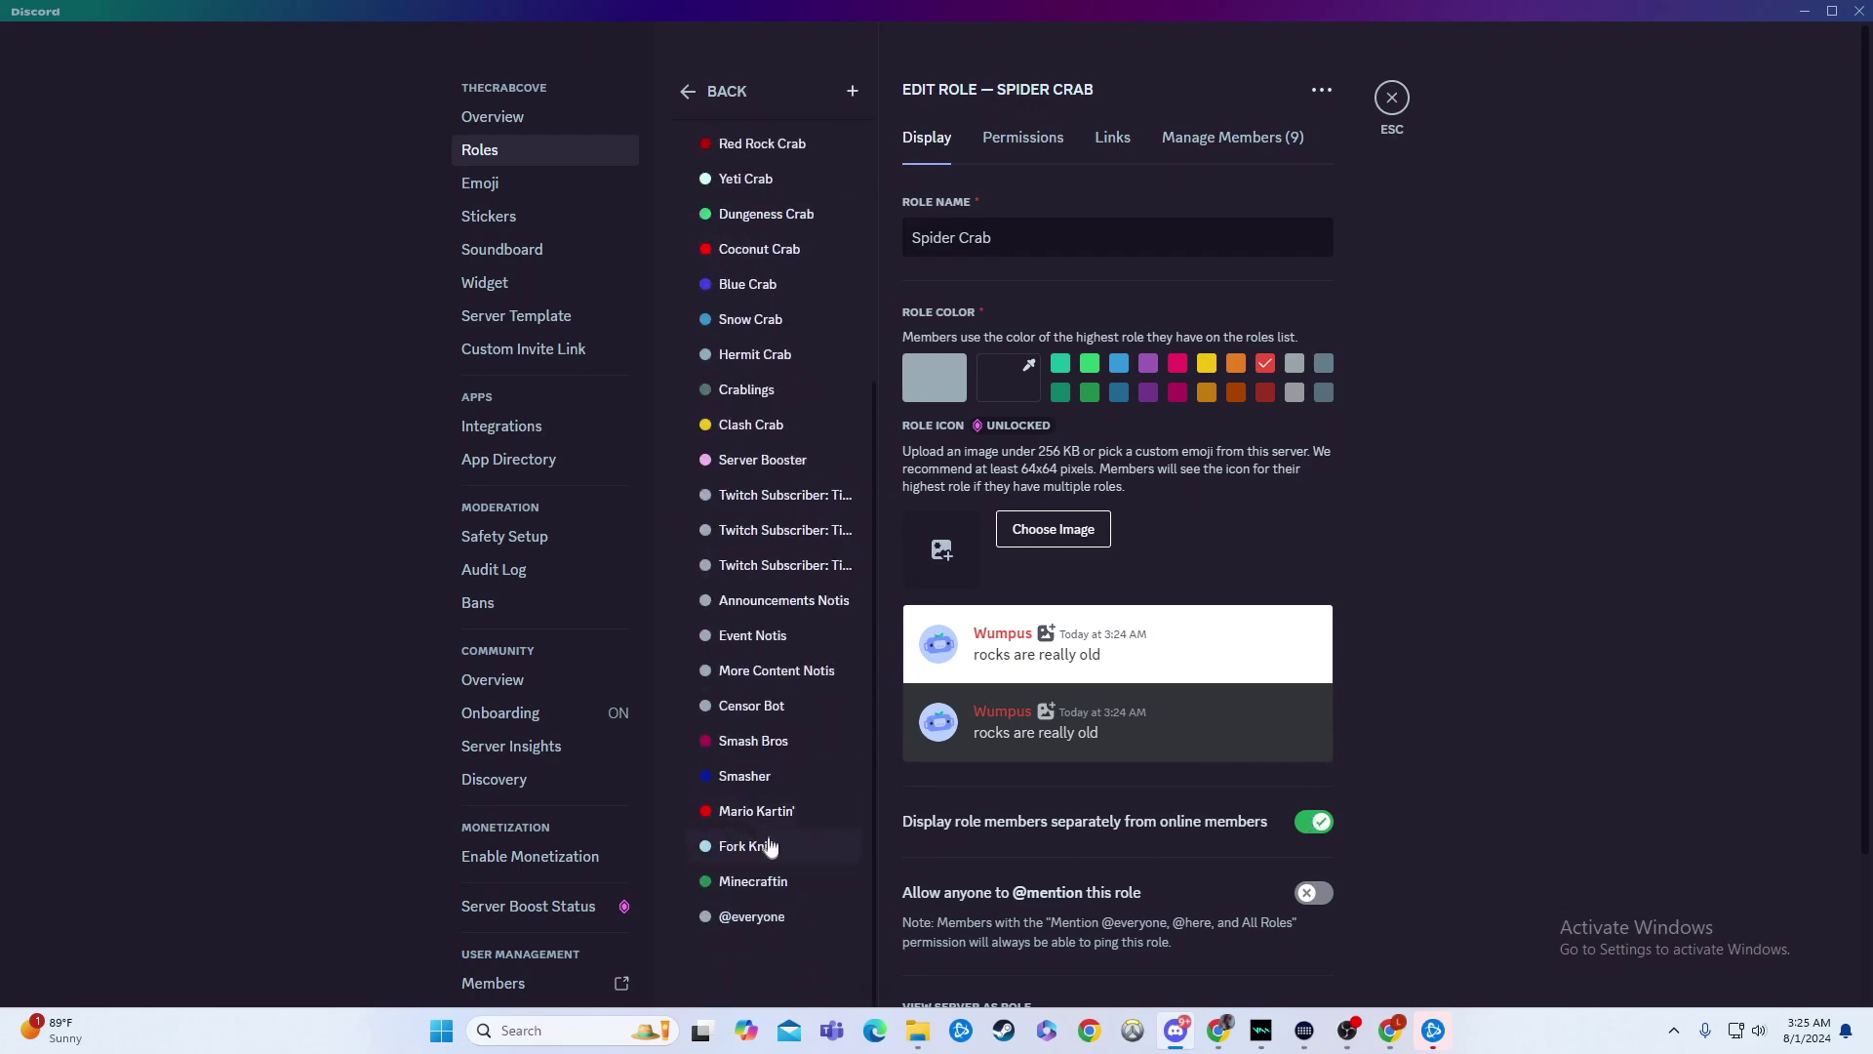
Review Smash Bros, Smasher, Mario Kartin', Fork Knife and Minecraftin role settings in turn
{"action": "left_click", "coordinate": [753, 721]}
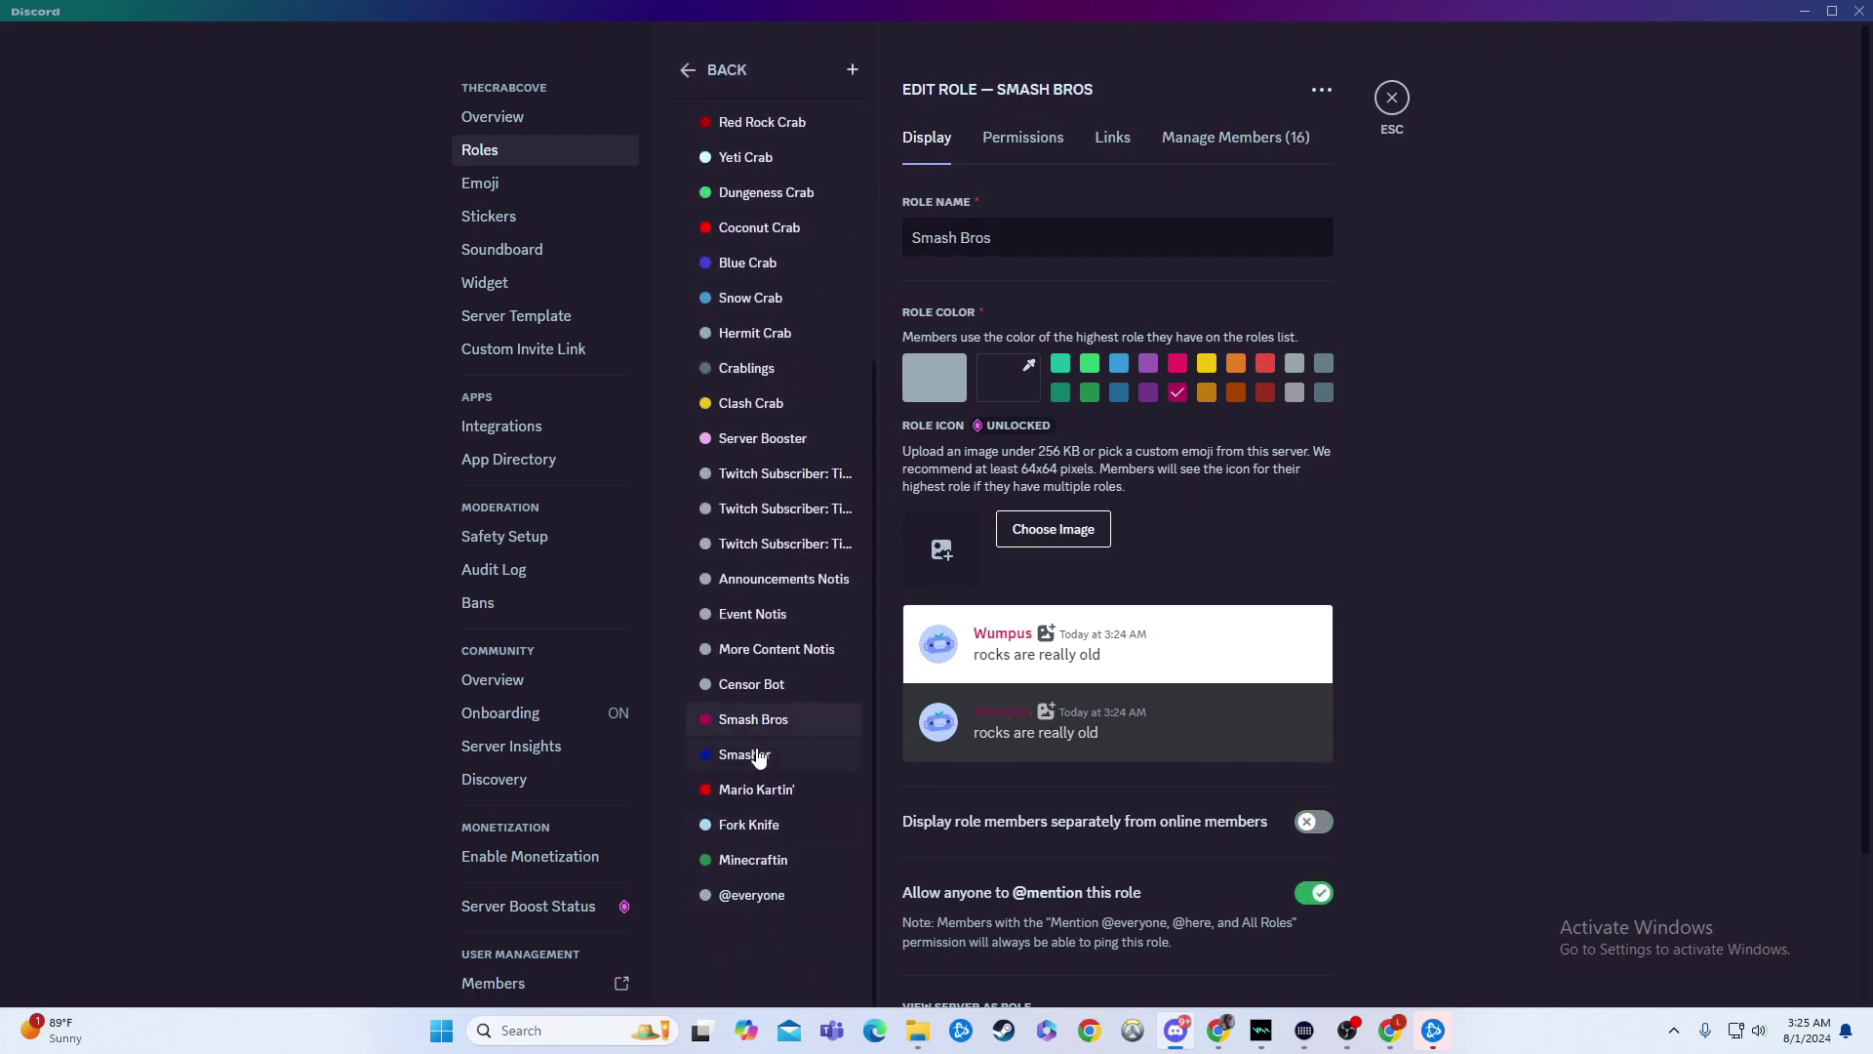
{"action": "left_click", "coordinate": [758, 757]}
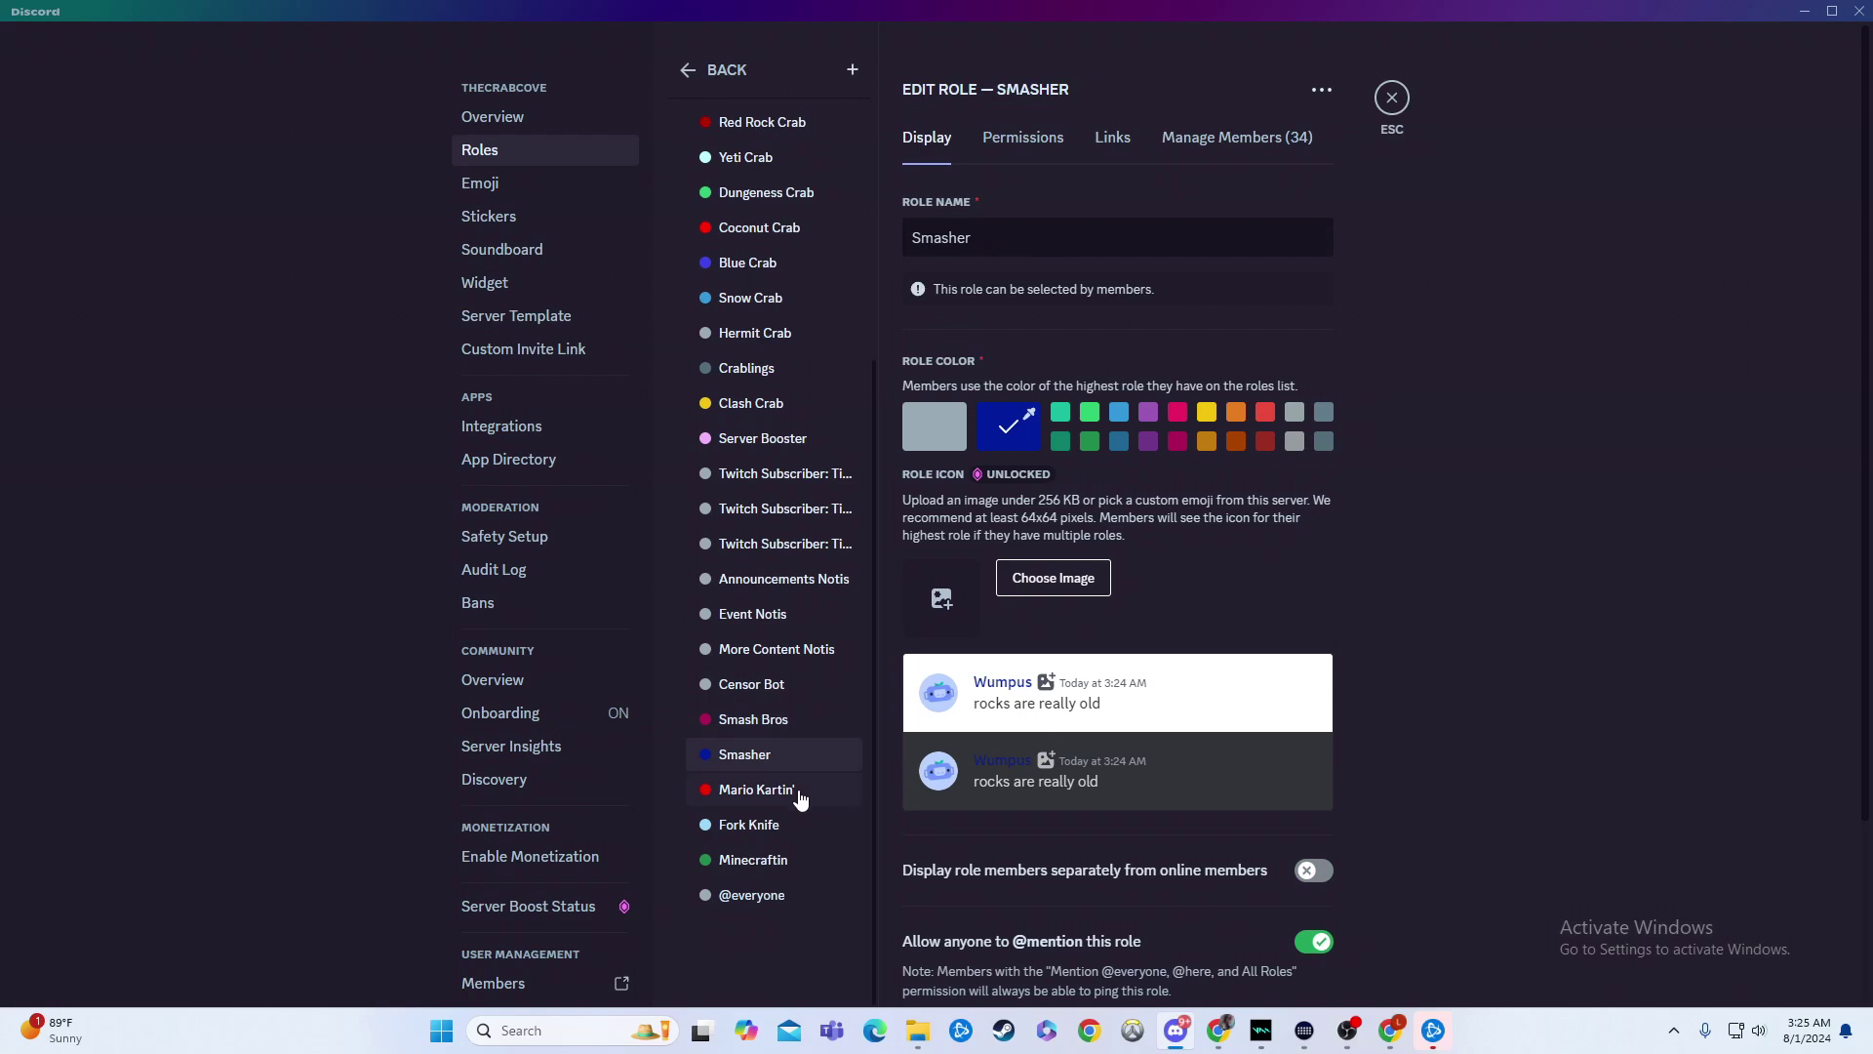
{"action": "left_click", "coordinate": [799, 796]}
{"action": "left_click", "coordinate": [773, 825]}
{"action": "left_click", "coordinate": [772, 862]}
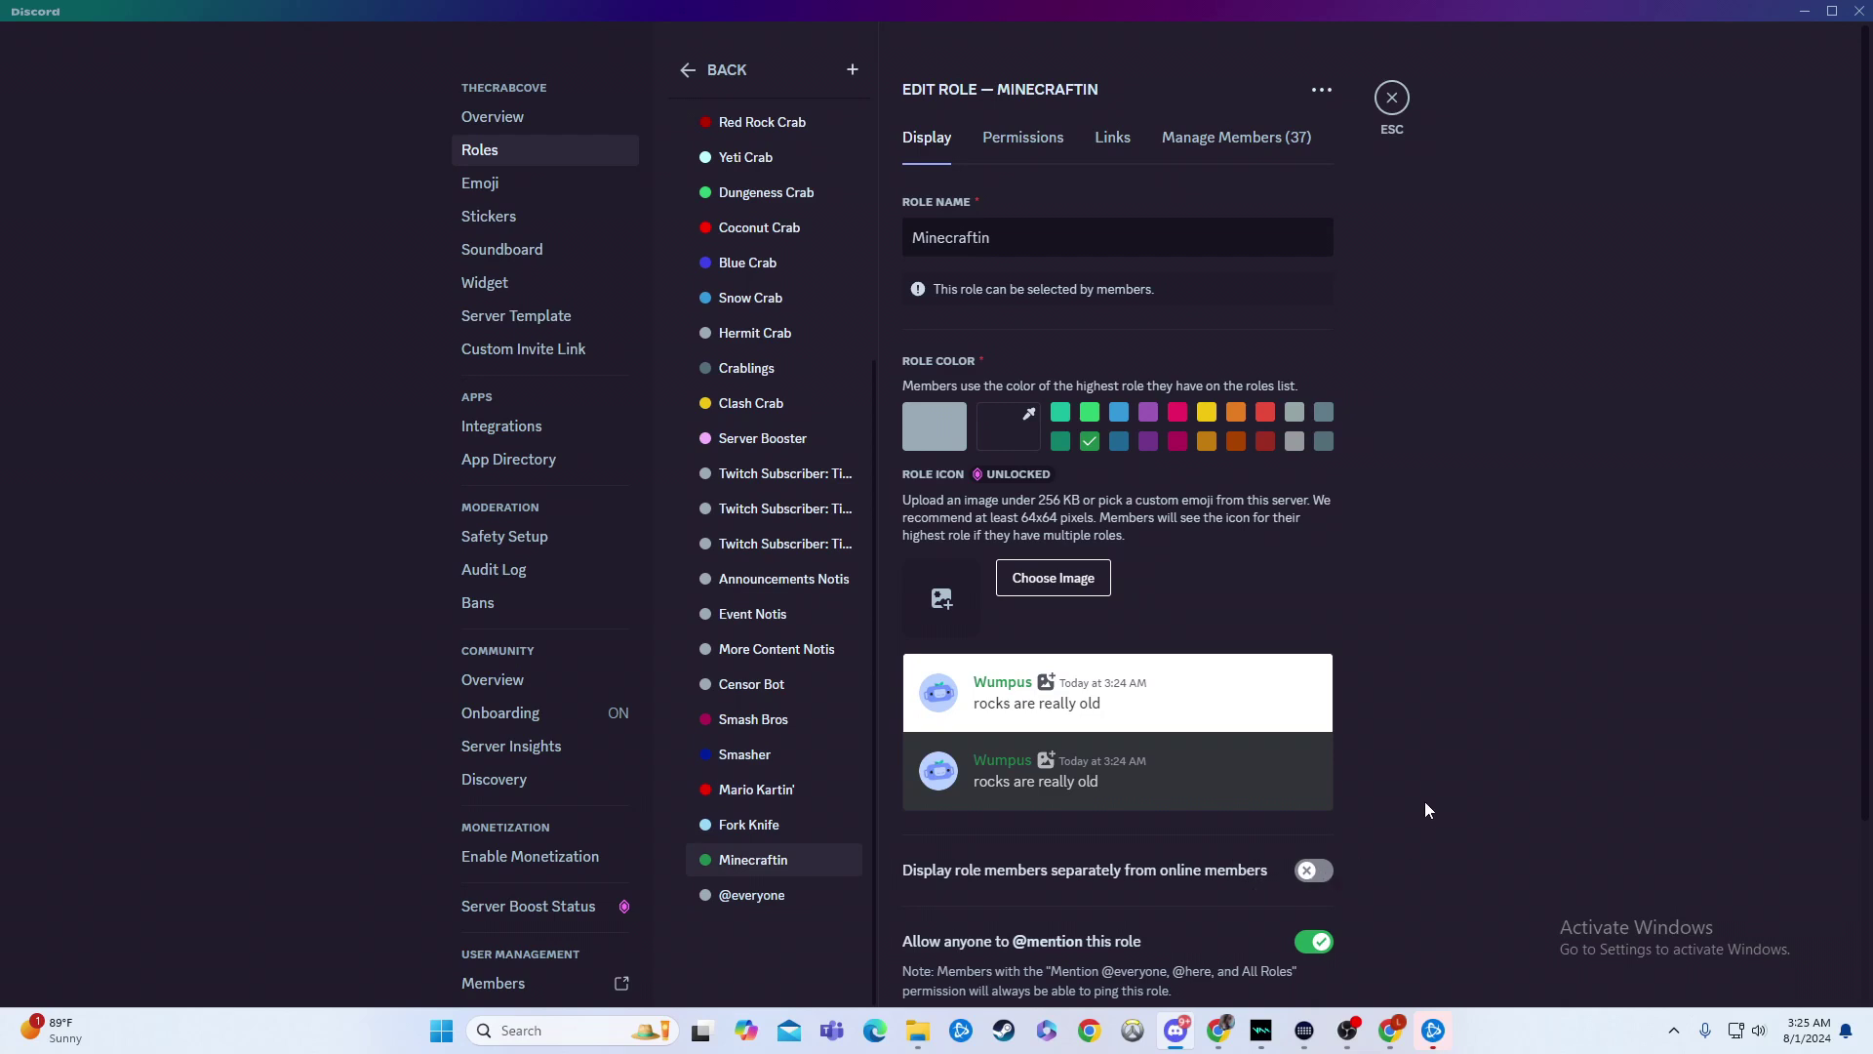
{"action": "scroll", "coordinate": [1128, 893], "scroll_direction": "down", "scroll_amount": 1}
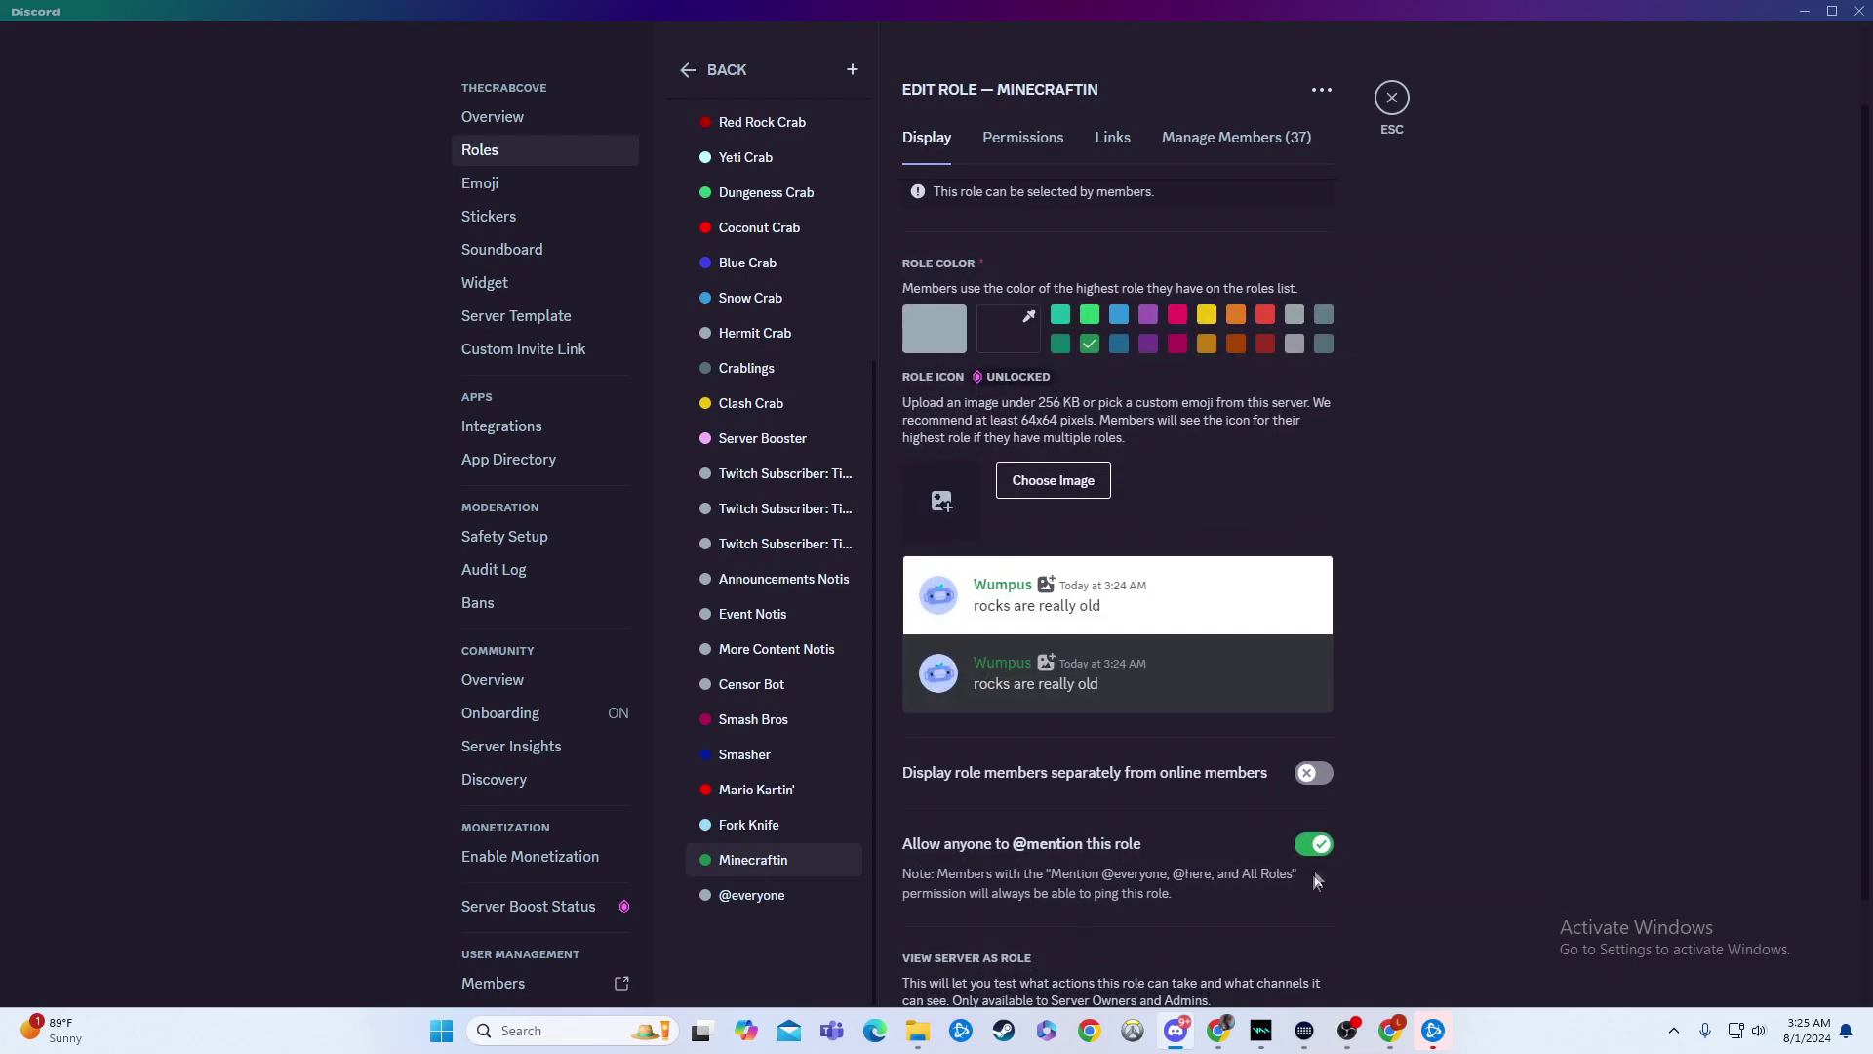
Exit Server Settings back to #general with the member list grouped by role
{"action": "left_click", "coordinate": [1391, 96]}
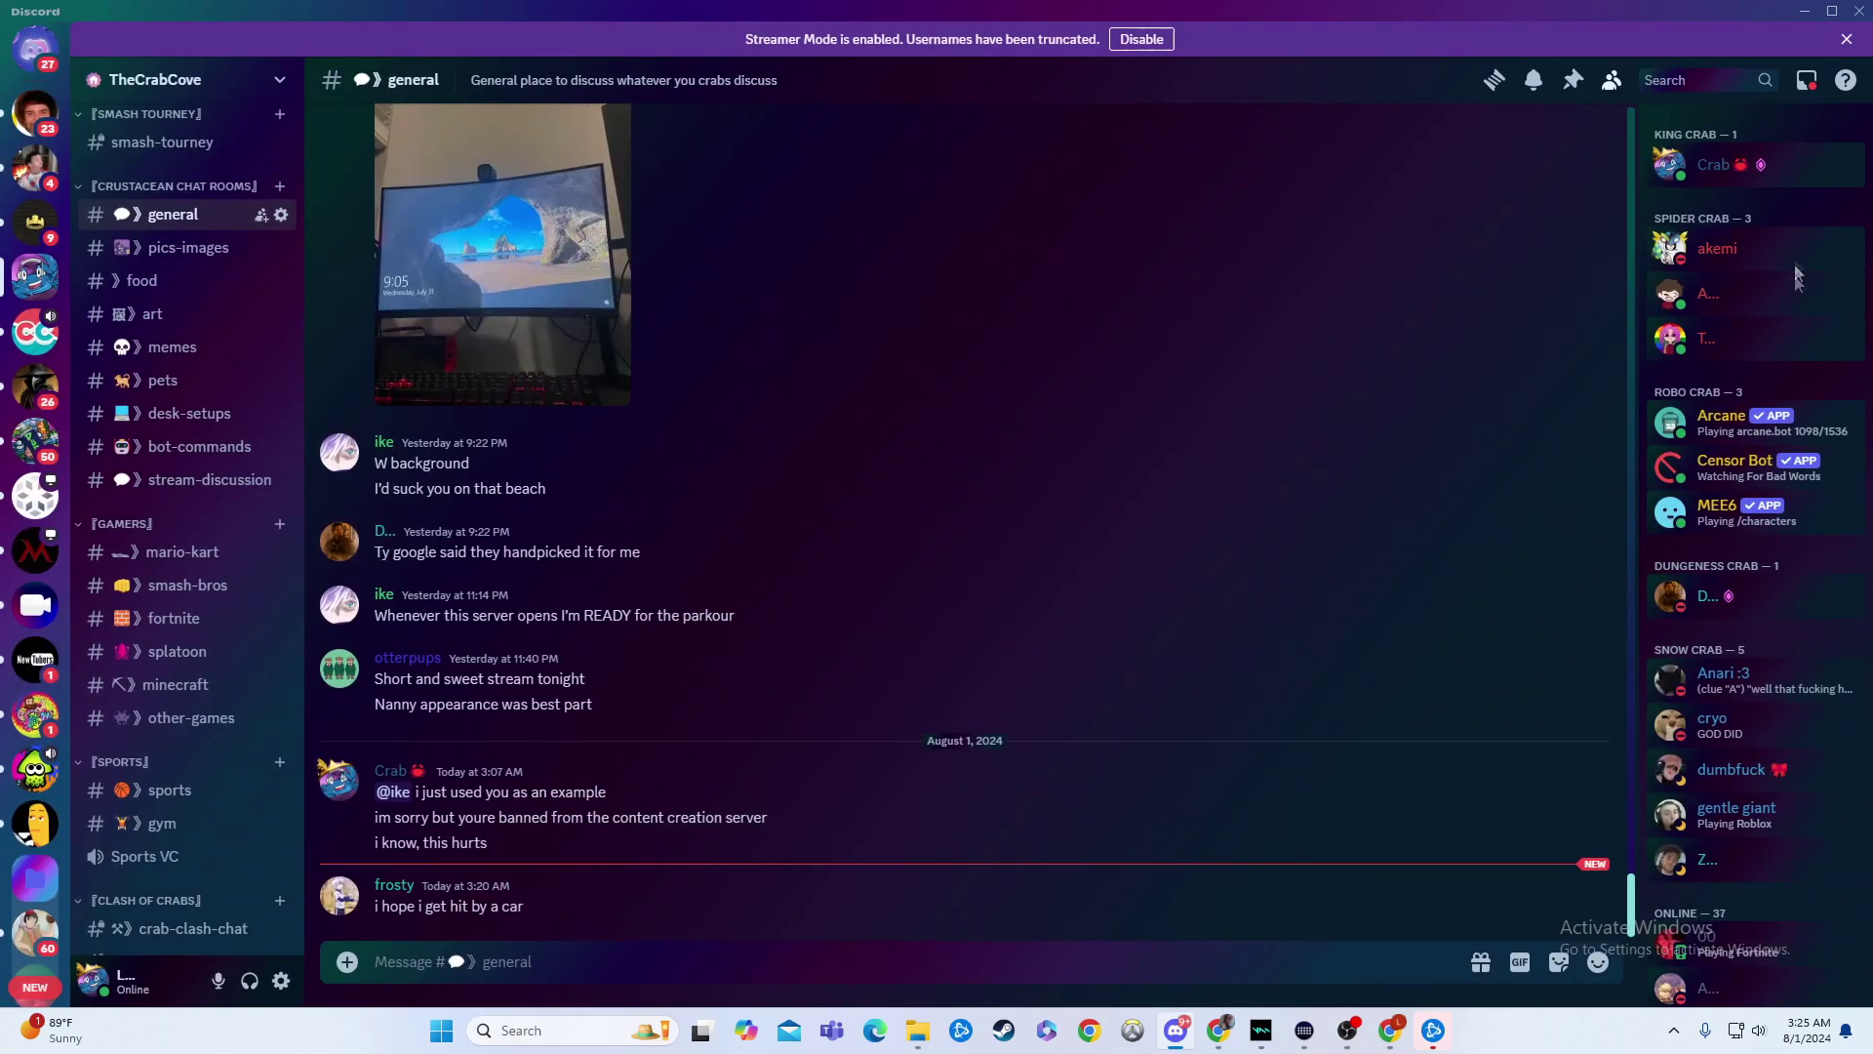